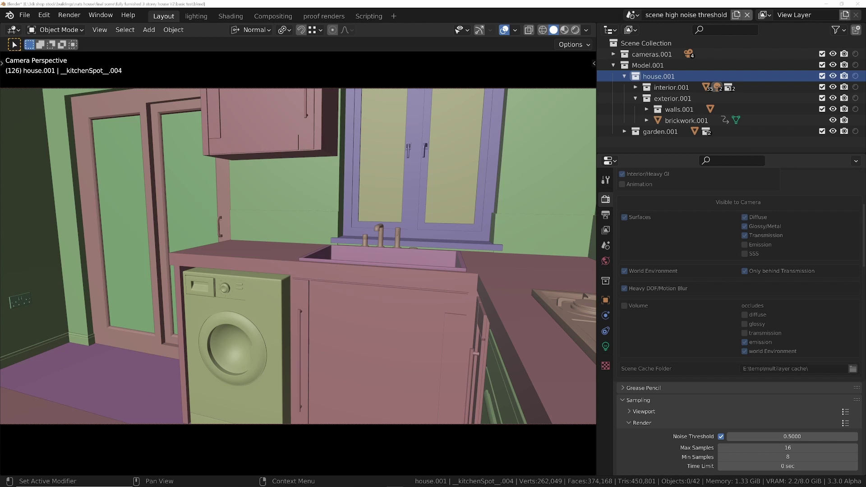
- Review the render sampling and denoiser options, and collapse the Turbo Render options
{"action": "scroll", "coordinate": [654, 384], "scroll_direction": "down", "scroll_amount": 10}
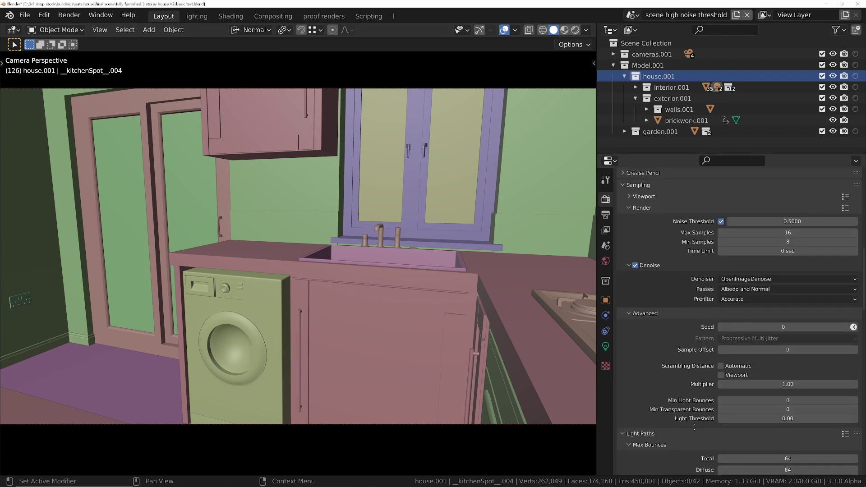
{"action": "left_click", "coordinate": [751, 280]}
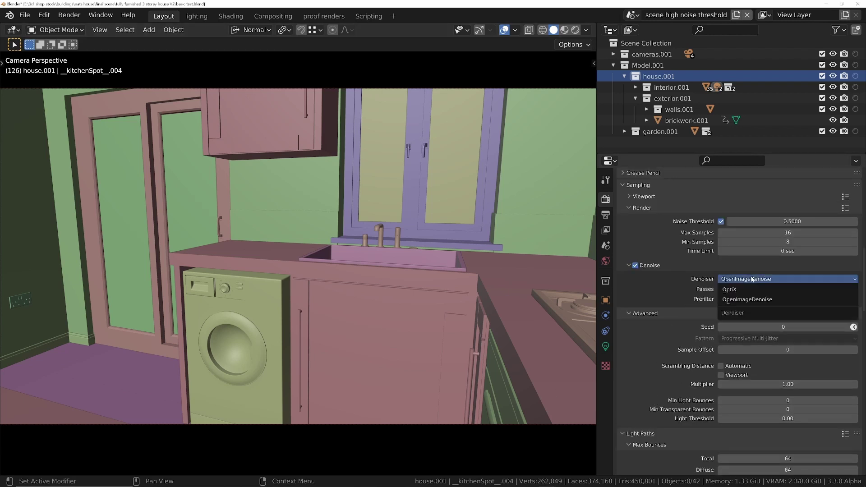
{"action": "left_click", "coordinate": [751, 279]}
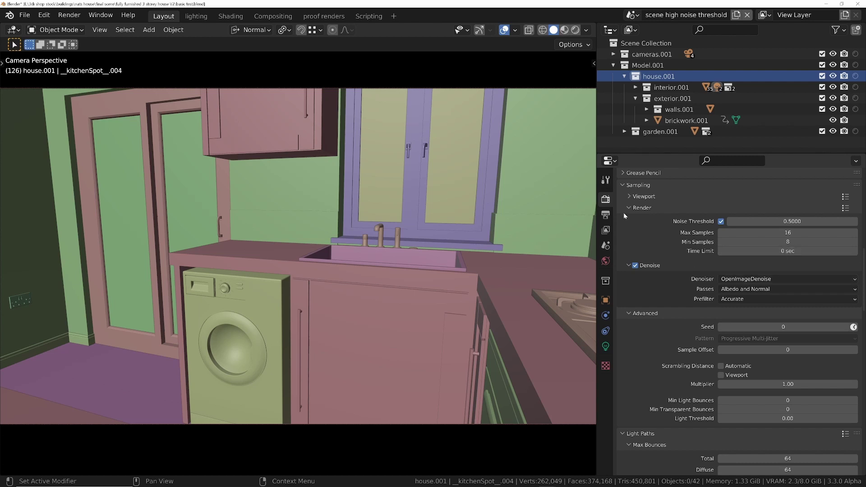
{"action": "scroll", "coordinate": [637, 199], "scroll_direction": "up", "scroll_amount": 10}
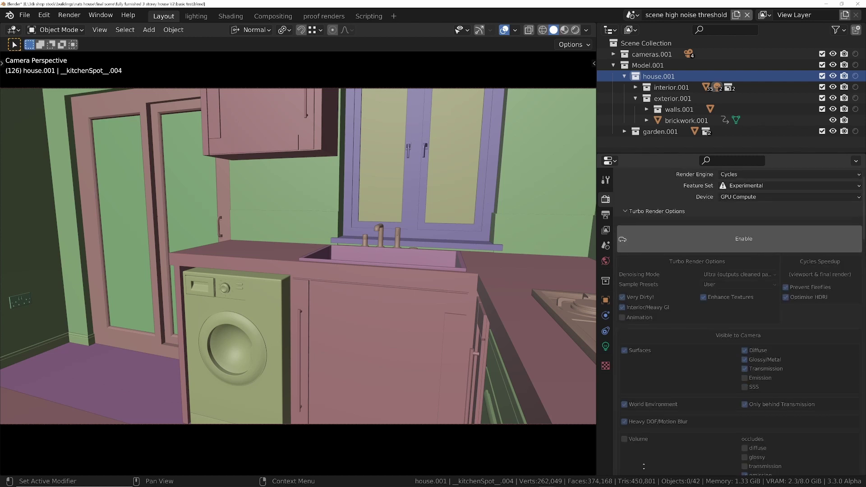
{"action": "left_click", "coordinate": [646, 212]}
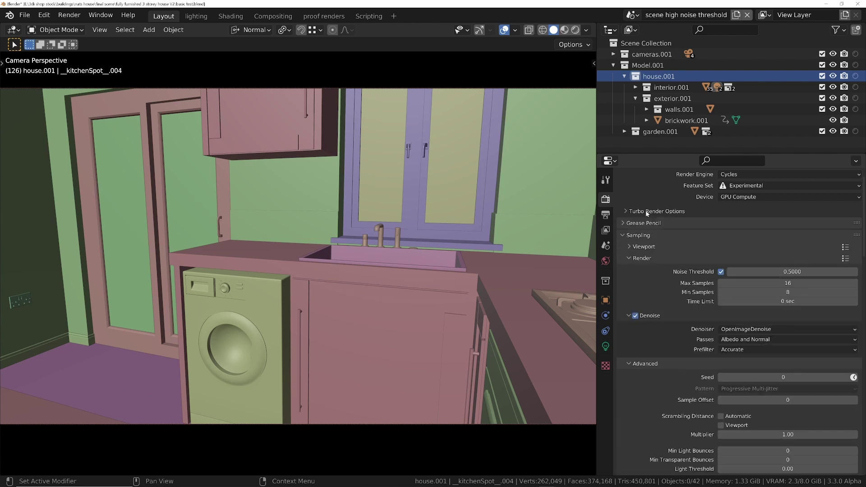
- Examine the output format settings and the light passes enabled for the view layer
{"action": "left_click", "coordinate": [605, 214]}
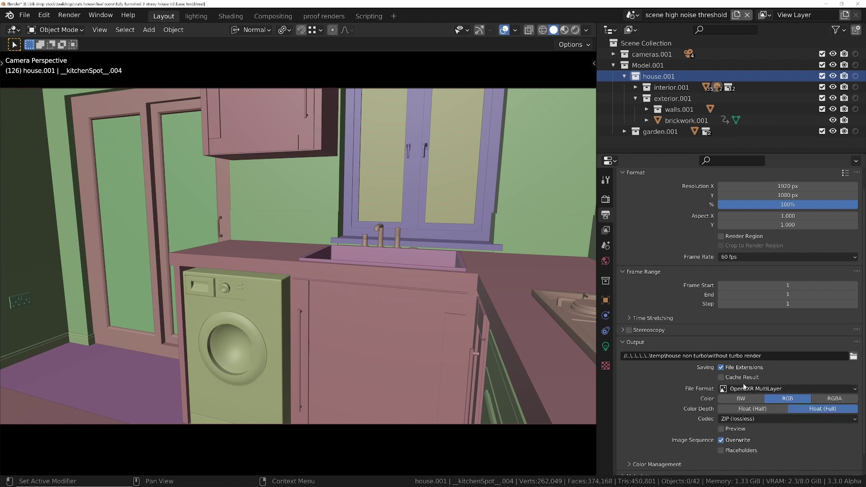
{"action": "left_click", "coordinate": [605, 230]}
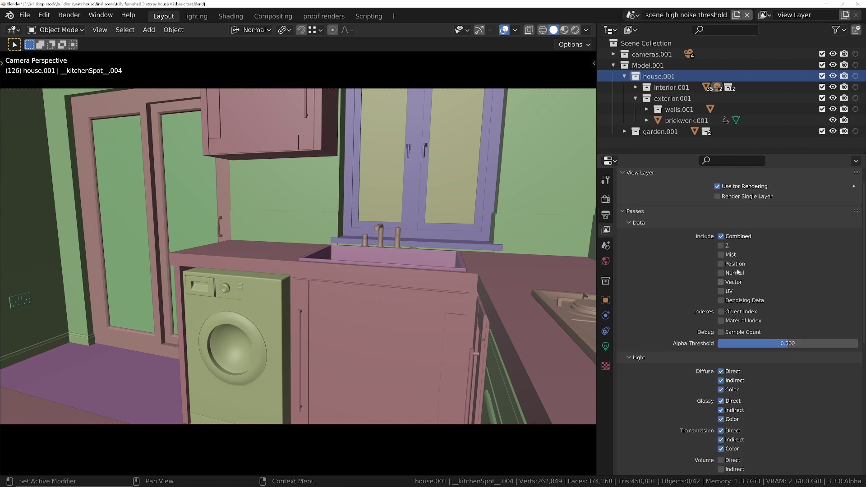
{"action": "scroll", "coordinate": [672, 406], "scroll_direction": "down", "scroll_amount": 2}
{"action": "scroll", "coordinate": [672, 406], "scroll_direction": "down", "scroll_amount": 1}
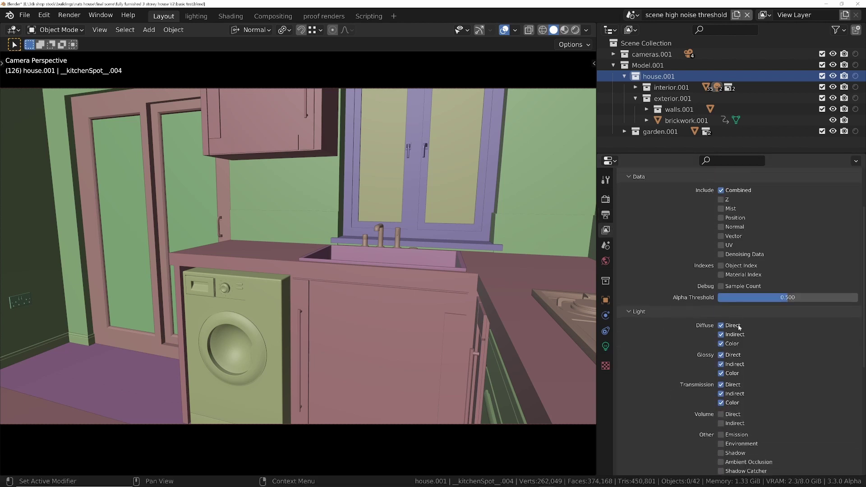
{"action": "left_click", "coordinate": [605, 215]}
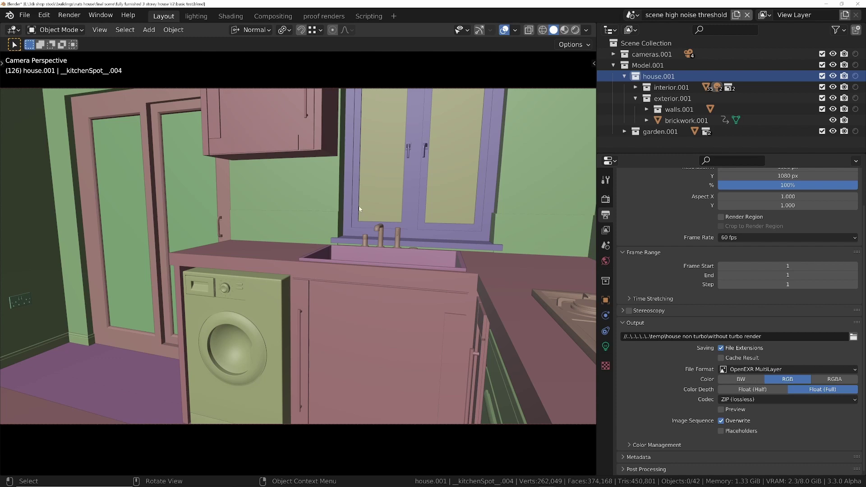
- Render the current frame and select the saved multilayer EXR in the "house non turbo" folder to check its size
{"action": "key", "text": "alt+Tab"}
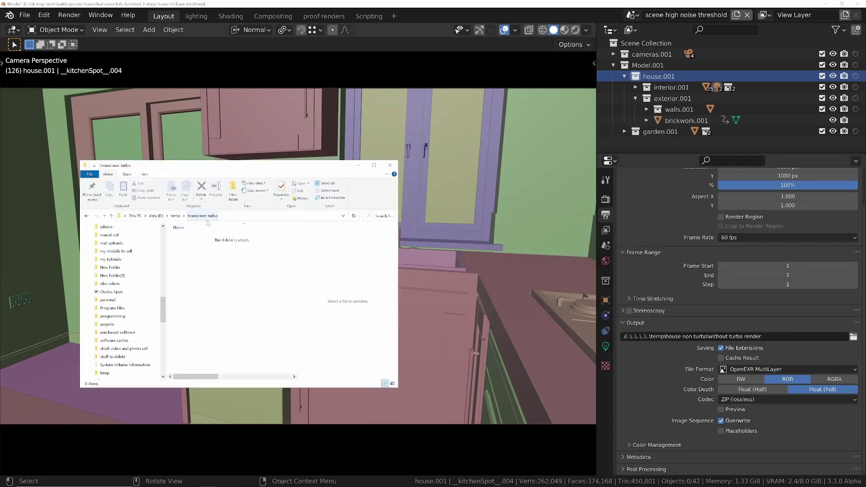
{"action": "key", "text": "alt+Tab"}
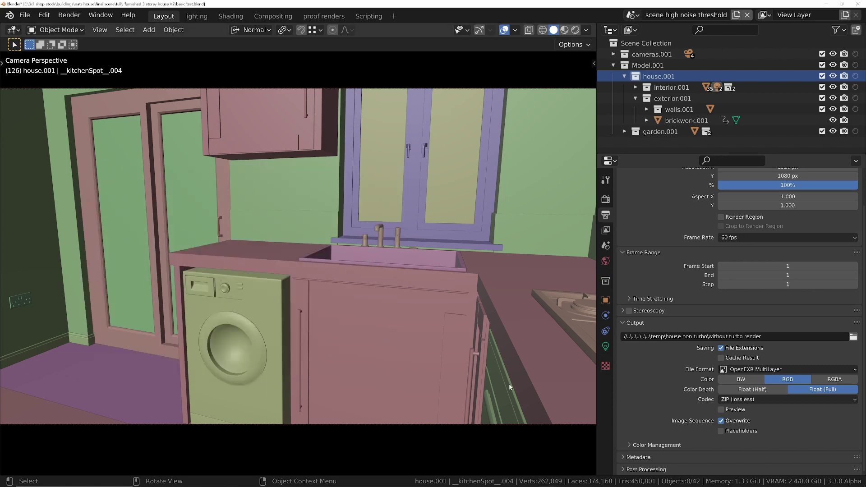
{"action": "key", "text": "F12"}
{"action": "key", "text": "alt+Tab"}
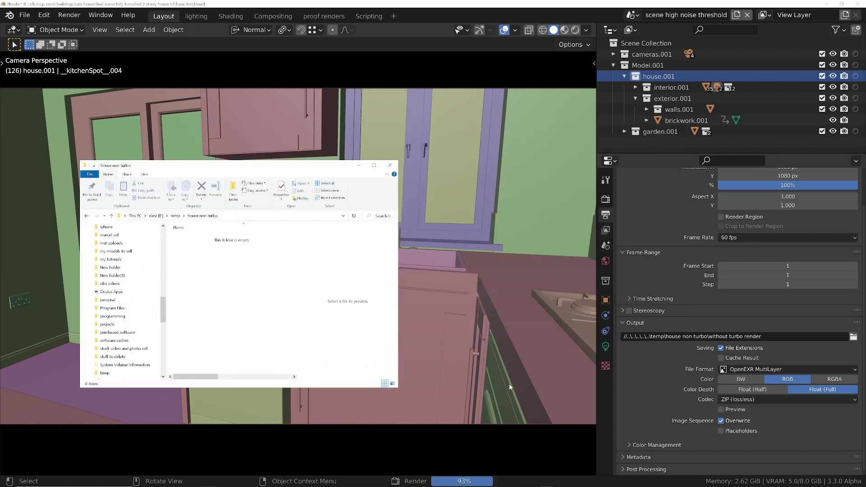
{"action": "left_click", "coordinate": [189, 239]}
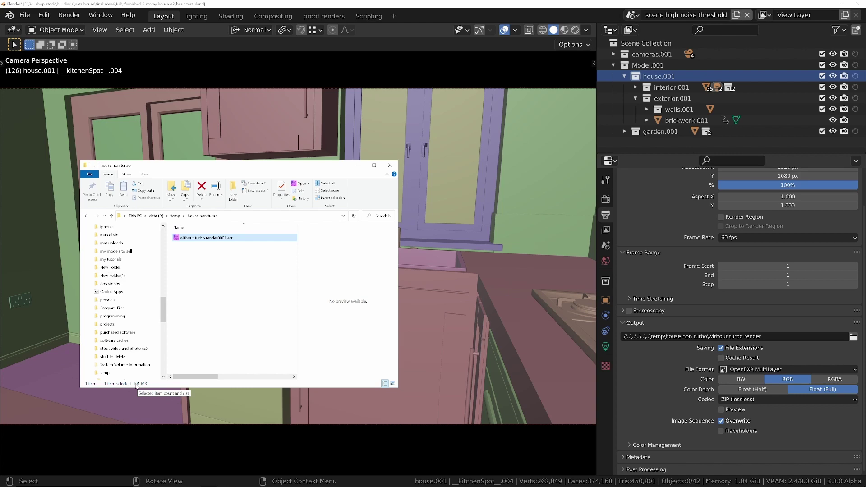
- Bring the rendered "without turbo render" EXR into the compositor, connect it to the Viewer and set its layer to View Layer
{"action": "left_click", "coordinate": [274, 15]}
{"action": "key", "text": "alt+Tab"}
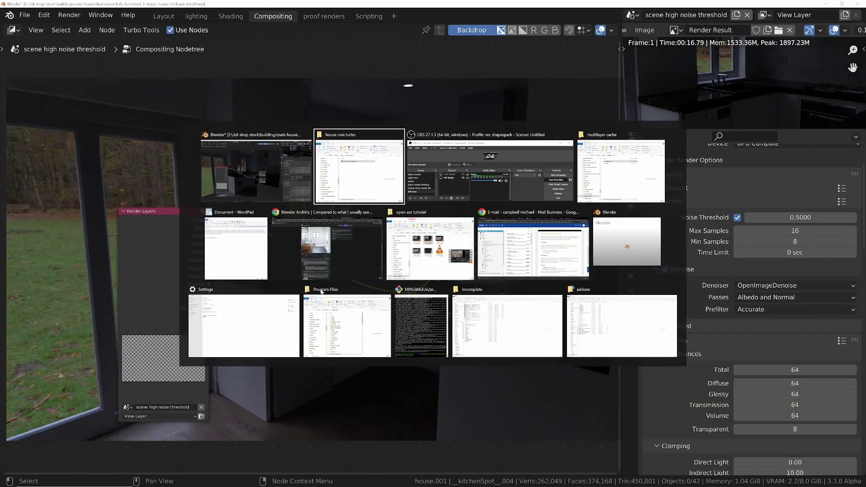
{"action": "left_click", "coordinate": [308, 323], "text": "ctrl+shift"}
{"action": "scroll", "coordinate": [307, 323], "scroll_direction": "up", "scroll_amount": 2}
{"action": "left_click", "coordinate": [234, 407]}
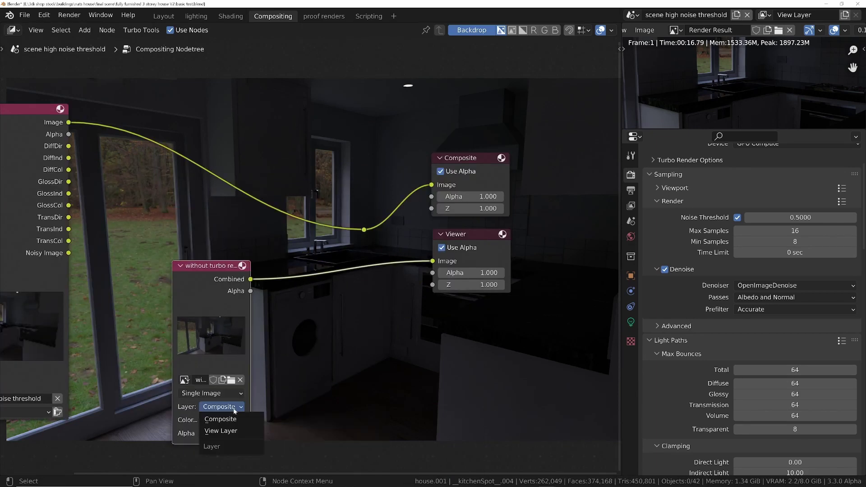
{"action": "left_click", "coordinate": [231, 432]}
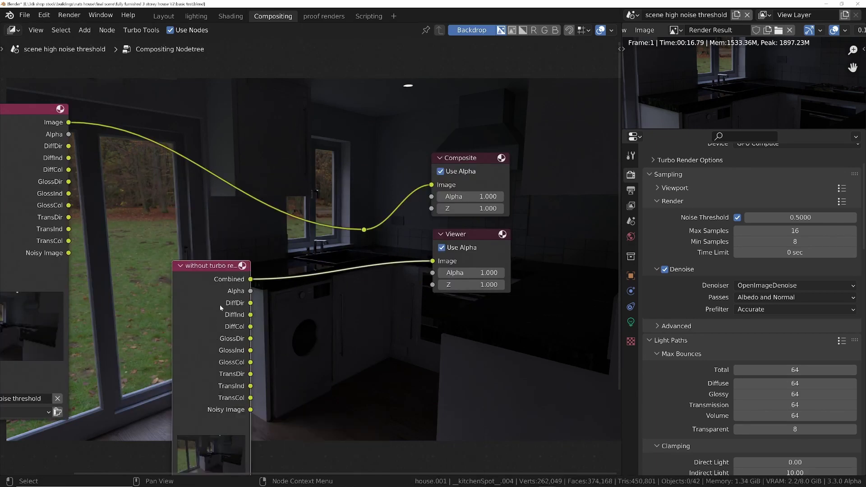
- Preview the EXR node's DiffDir, DiffInd and DiffCol passes in the backdrop, and return to its Combined output
{"action": "middle_click_drag", "start_coordinate": [220, 304], "coordinate": [155, 332]}
{"action": "left_click", "coordinate": [185, 332], "text": "ctrl+shift"}
{"action": "left_click", "coordinate": [186, 343], "text": "ctrl+shift"}
{"action": "left_click", "coordinate": [186, 355], "text": "ctrl+shift"}
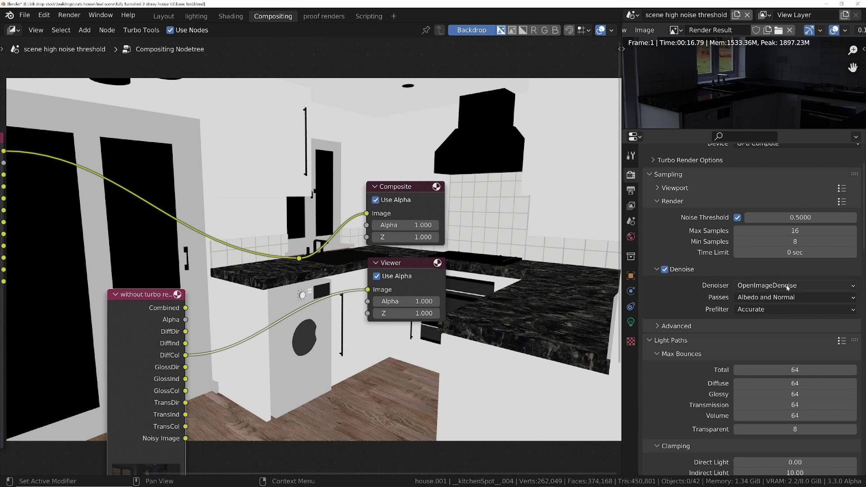
{"action": "left_click", "coordinate": [185, 308], "text": "ctrl+shift"}
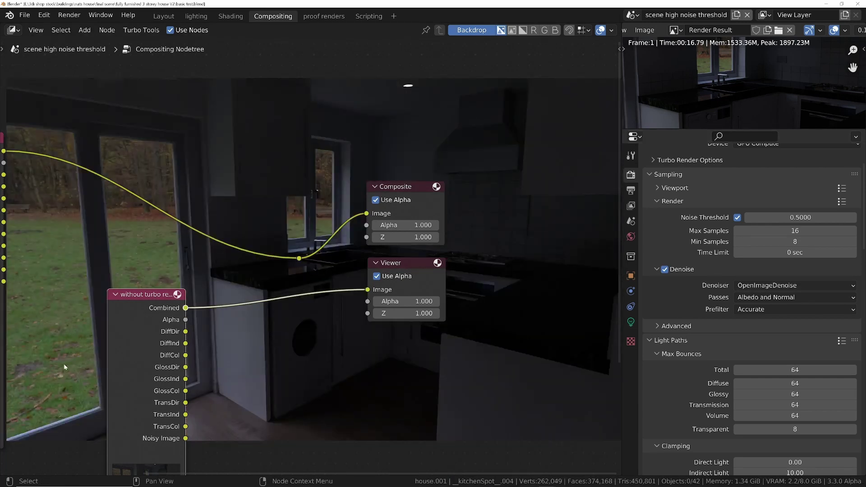
- Preview the EXR node's DiffCol, glossy and transmission passes in the backdrop, ending on its DiffInd pass to examine the noise
{"action": "left_click", "coordinate": [185, 355], "text": "ctrl+shift"}
{"action": "left_click", "coordinate": [185, 367], "text": "ctrl+shift"}
{"action": "left_click", "coordinate": [186, 378], "text": "ctrl+shift"}
{"action": "left_click", "coordinate": [185, 390], "text": "ctrl+shift"}
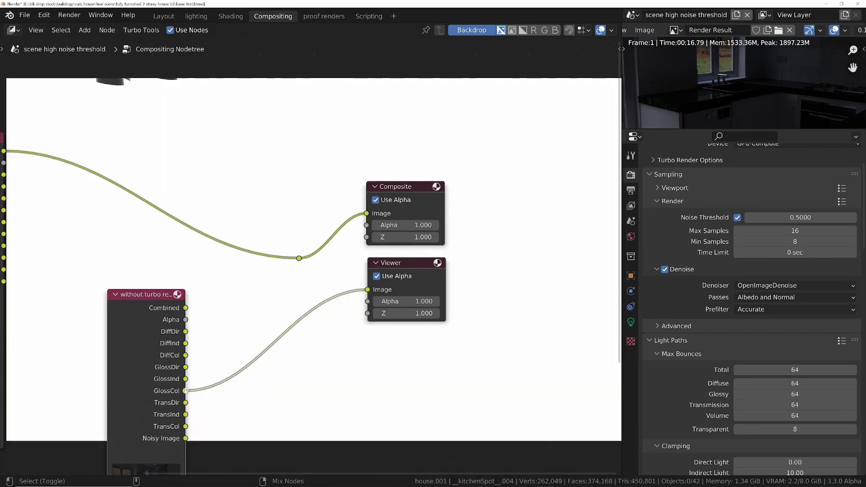
{"action": "left_click", "coordinate": [186, 402], "text": "ctrl+shift"}
{"action": "left_click", "coordinate": [185, 416], "text": "ctrl+shift"}
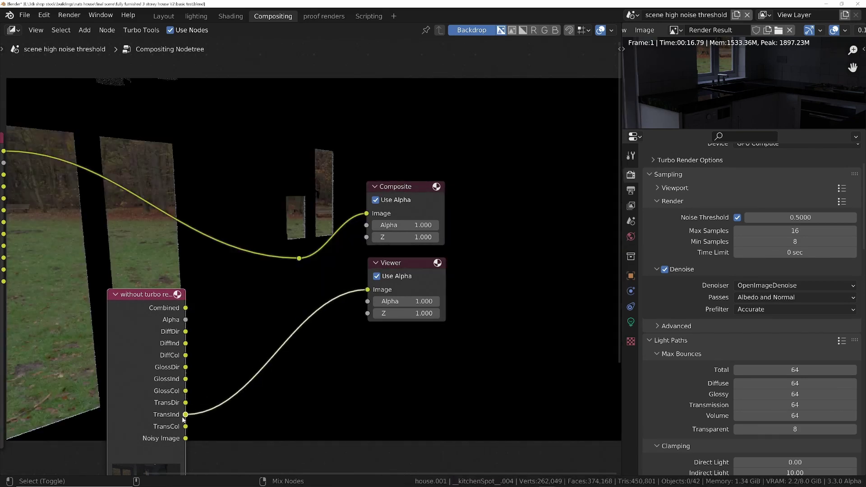
{"action": "left_click", "coordinate": [185, 337], "text": "ctrl+shift"}
{"action": "middle_click_drag", "start_coordinate": [187, 344], "coordinate": [270, 348]}
{"action": "left_click", "coordinate": [270, 347], "text": "ctrl+shift"}
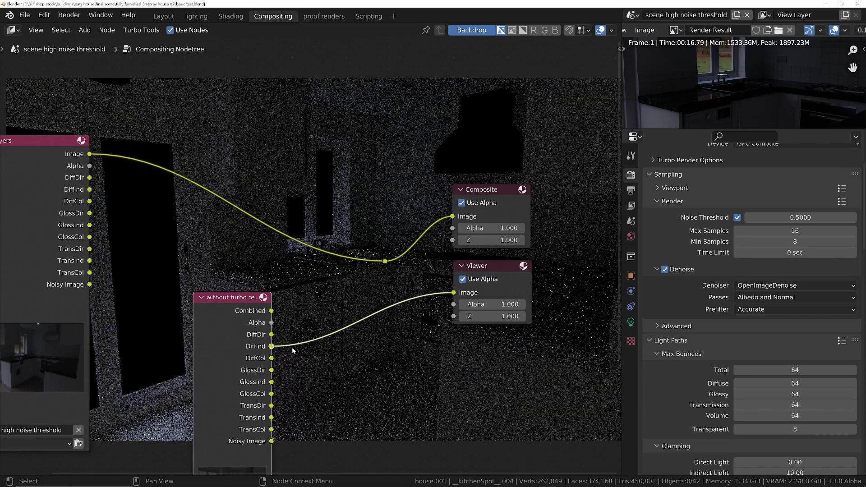
- Reconnect the Viewer to the Render Layers image and delete the imported EXR image node
{"action": "scroll", "coordinate": [475, 437], "scroll_direction": "up", "scroll_amount": 5}
{"action": "middle_click_drag", "start_coordinate": [475, 438], "coordinate": [577, 181]}
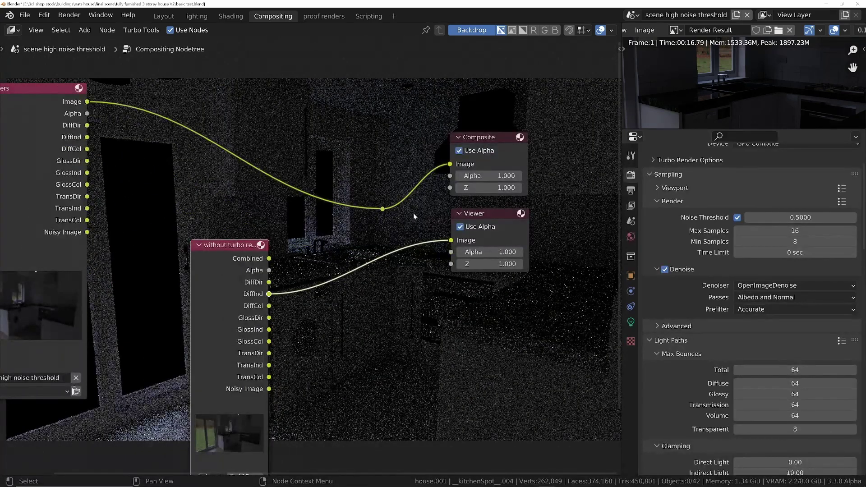
{"action": "left_click", "coordinate": [383, 209], "text": "ctrl+shift"}
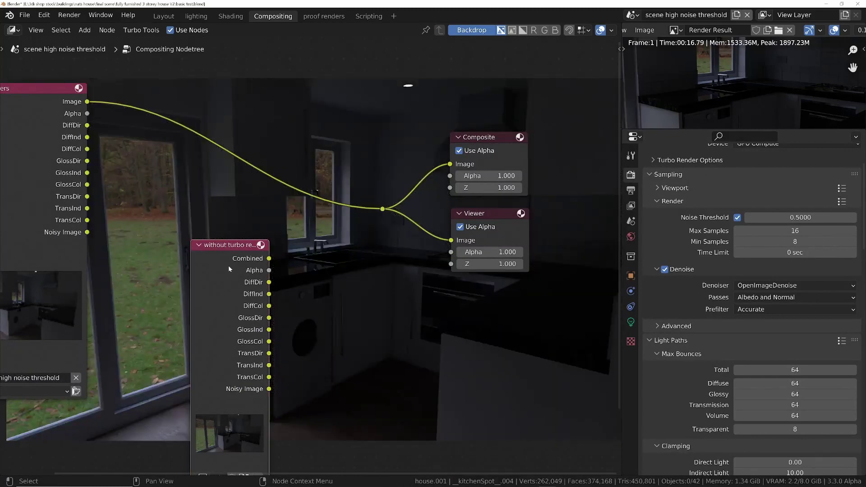
{"action": "middle_click_drag", "start_coordinate": [228, 266], "coordinate": [270, 218]}
{"action": "key", "text": "x"}
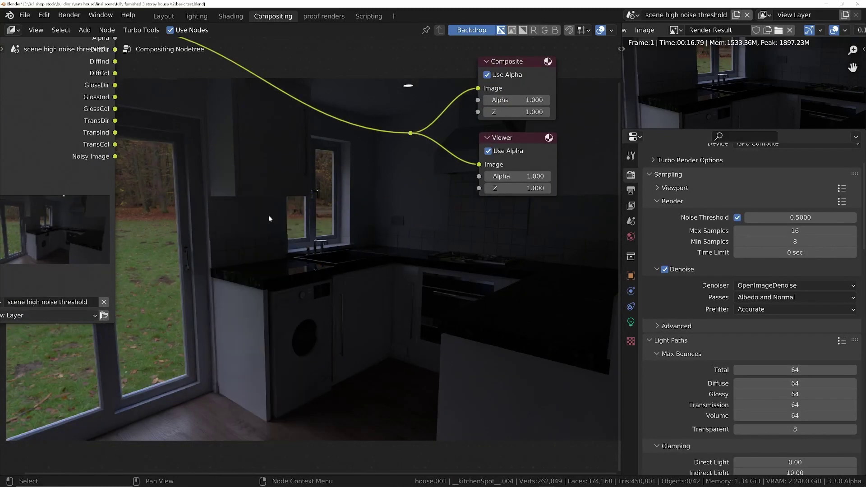
{"action": "middle_click_drag", "start_coordinate": [288, 144], "coordinate": [328, 232]}
{"action": "key", "text": "alt+Tab"}
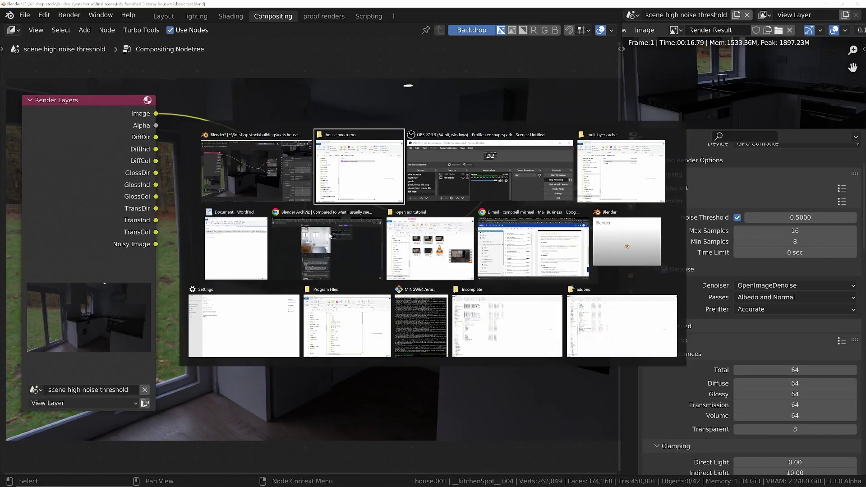
{"action": "left_click", "coordinate": [422, 5]}
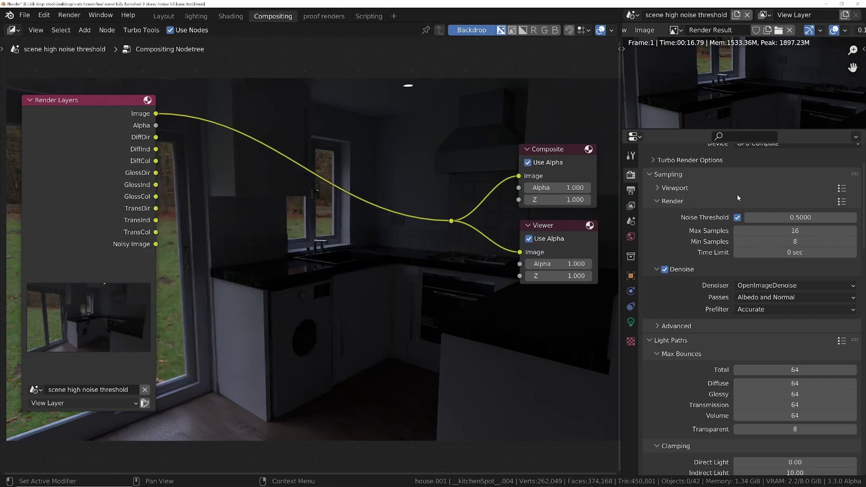
- Expand the Turbo Render options, enable Turbo Render and review its camera visibility and scene cache folder settings
{"action": "scroll", "coordinate": [672, 220], "scroll_direction": "up", "scroll_amount": 3}
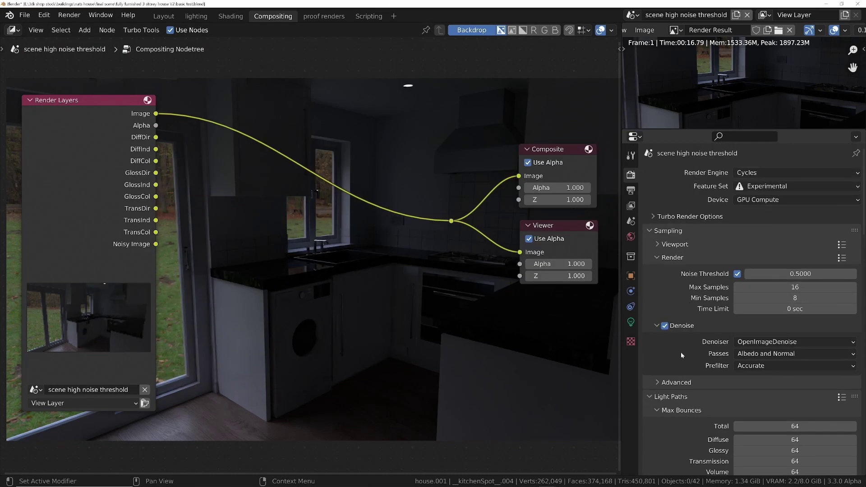
{"action": "left_click", "coordinate": [681, 221]}
{"action": "scroll", "coordinate": [703, 315], "scroll_direction": "down", "scroll_amount": 2}
{"action": "scroll", "coordinate": [696, 279], "scroll_direction": "down", "scroll_amount": 3}
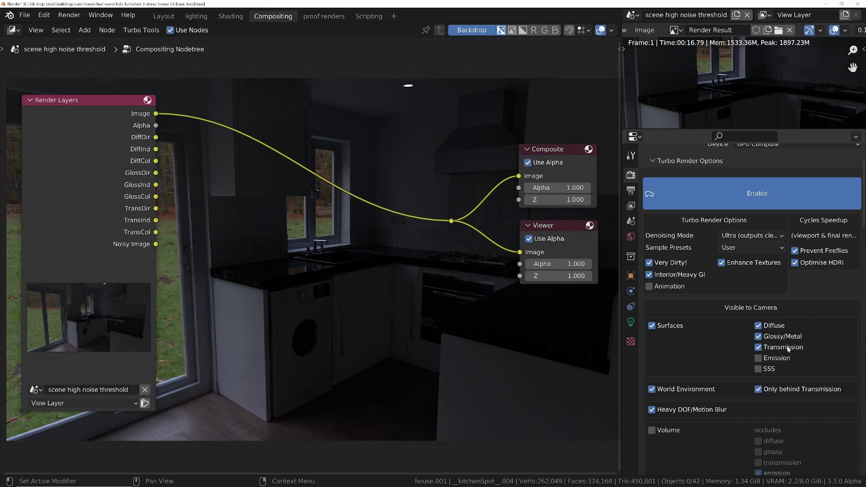
{"action": "middle_click_drag", "start_coordinate": [727, 436], "coordinate": [721, 338]}
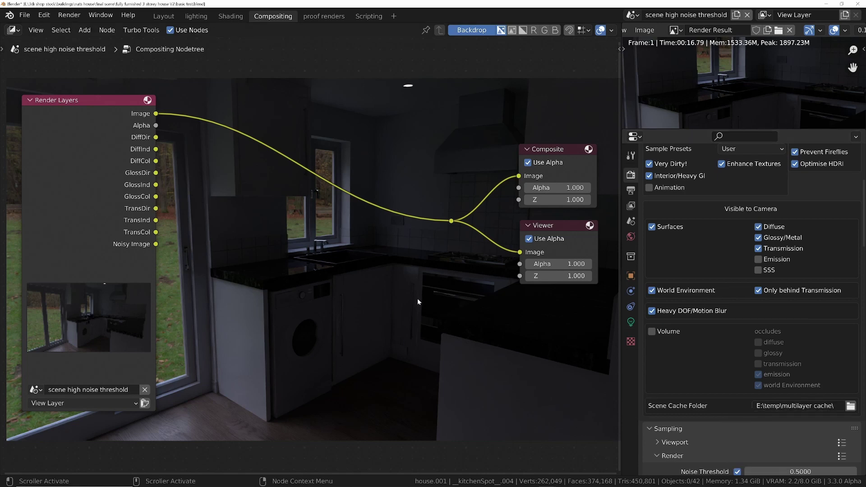
- Look over the Turbo Comp options for caching, file output nodes and publishing in the node editor
{"action": "key", "text": "n"}
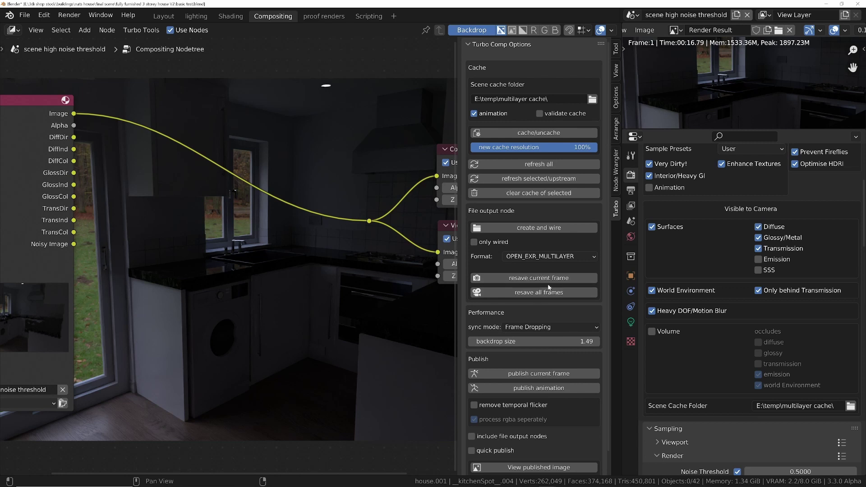
{"action": "scroll", "coordinate": [536, 374], "scroll_direction": "down", "scroll_amount": 1}
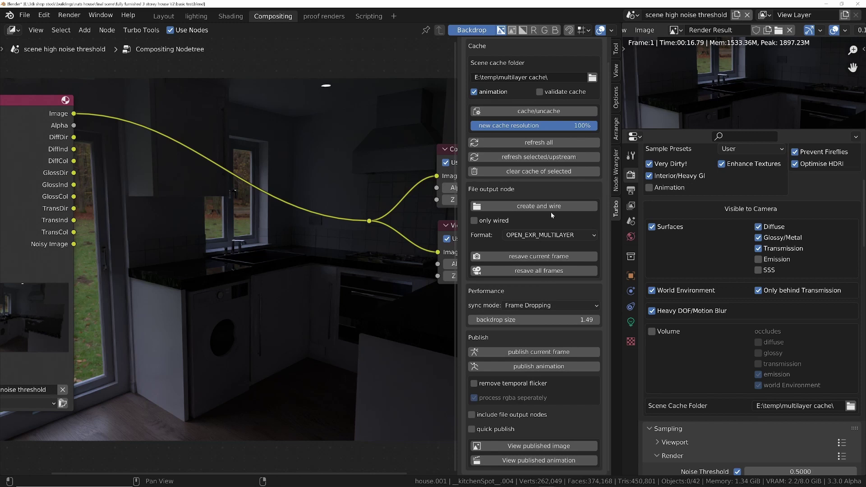
{"action": "key", "text": "n"}
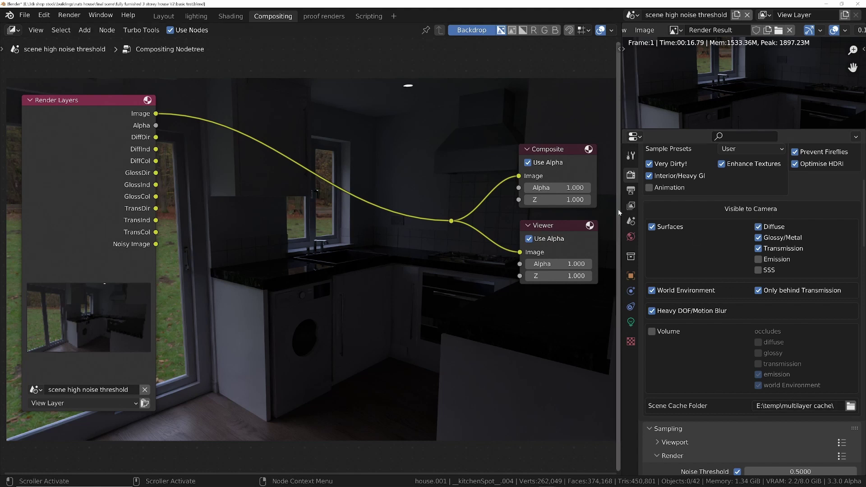
- Change the output file format to JPEG and return to the render settings
{"action": "left_click", "coordinate": [631, 191]}
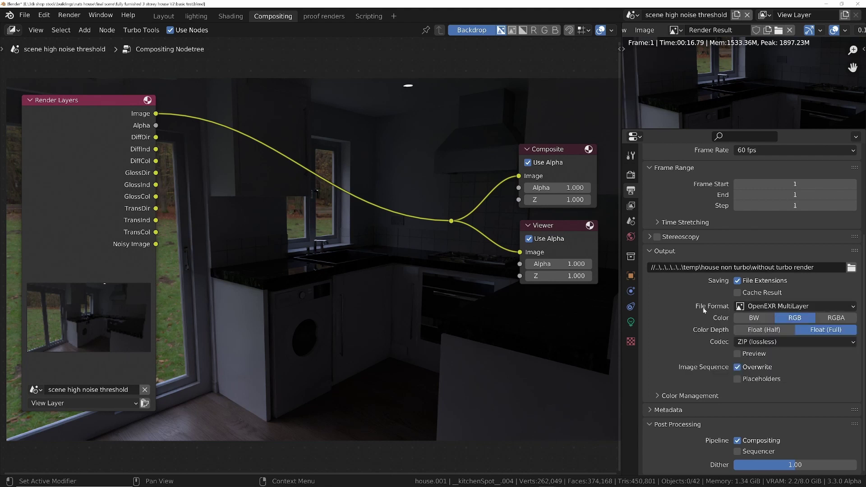
{"action": "left_click", "coordinate": [801, 306]}
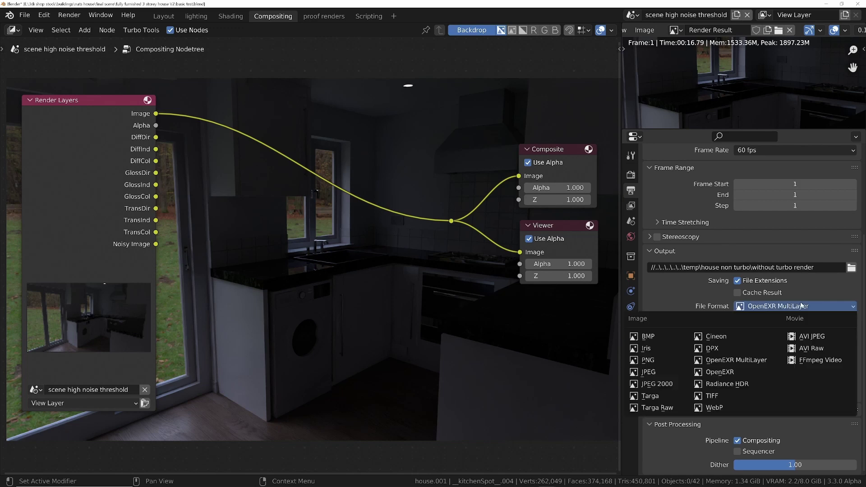
{"action": "left_click", "coordinate": [656, 372]}
{"action": "left_click", "coordinate": [630, 176]}
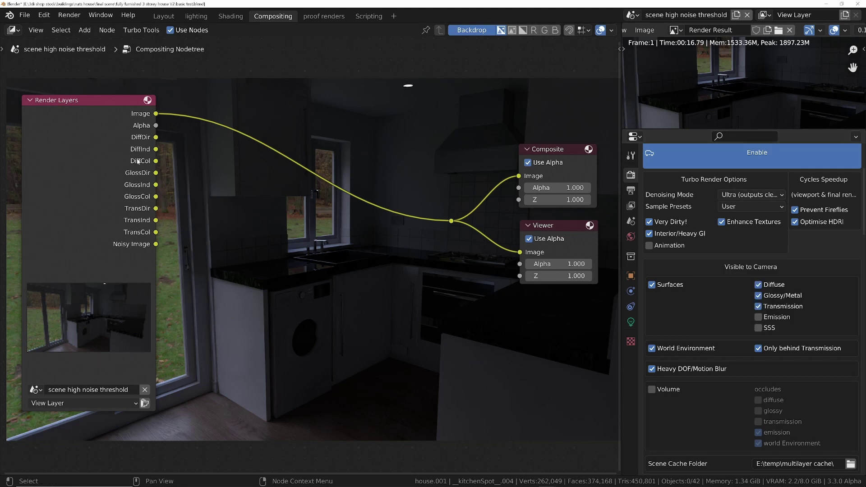
- Keep the Turbo Render denoising mode on Ultra (outputs cleaned passes) and render the image
{"action": "left_click", "coordinate": [767, 197]}
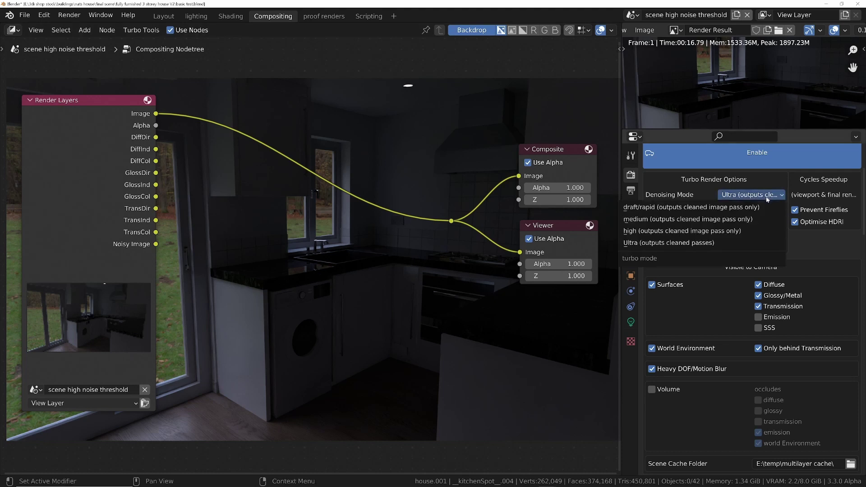
{"action": "left_click", "coordinate": [683, 244]}
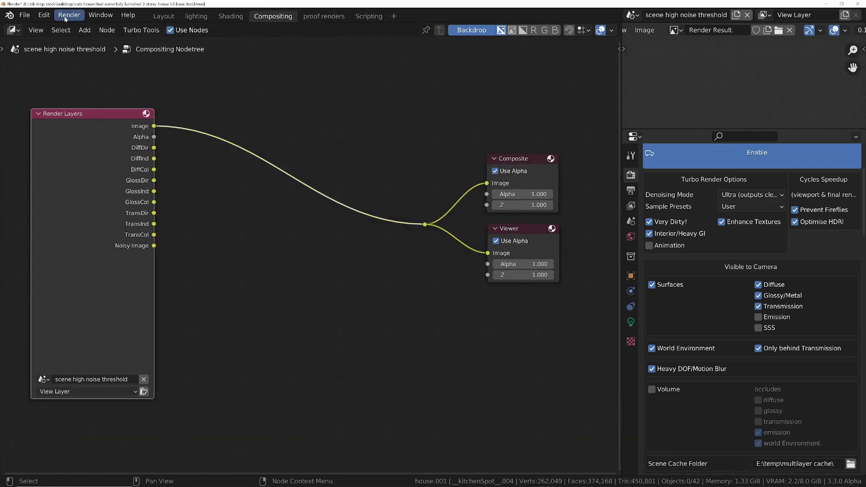
{"action": "left_click", "coordinate": [69, 15]}
{"action": "left_click", "coordinate": [79, 40]}
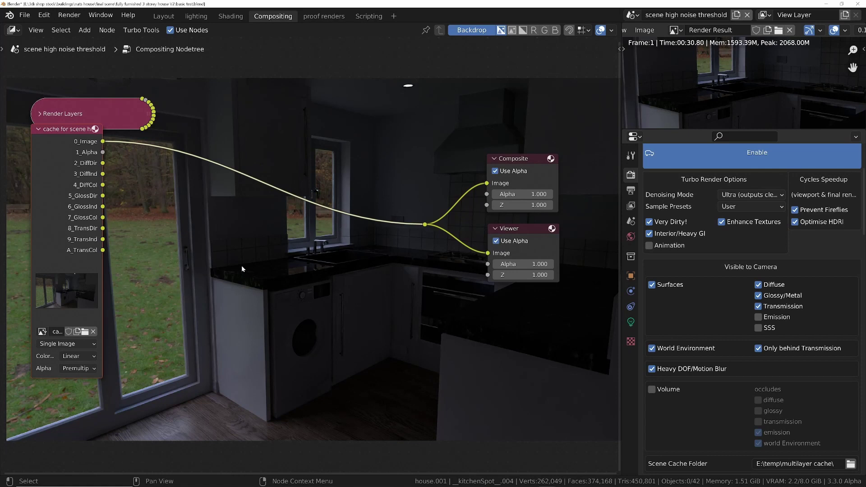
- Expand the Render Layers node and move it up and away from the cache node so both nodes' passes are accessible
{"action": "left_click_drag", "start_coordinate": [42, 142], "coordinate": [62, 154]}
{"action": "left_click", "coordinate": [41, 115]}
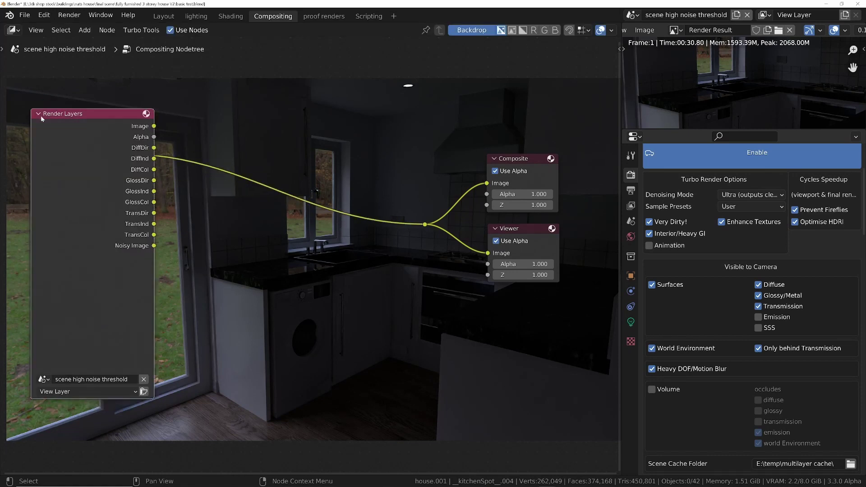
{"action": "middle_click_drag", "start_coordinate": [65, 121], "coordinate": [171, 174]}
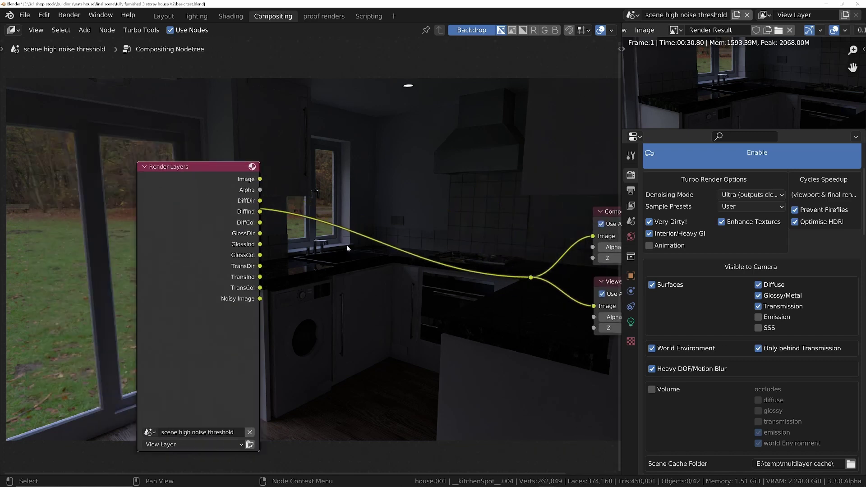
{"action": "left_click_drag", "start_coordinate": [193, 202], "coordinate": [69, 116]}
{"action": "middle_click_drag", "start_coordinate": [200, 271], "coordinate": [215, 216]}
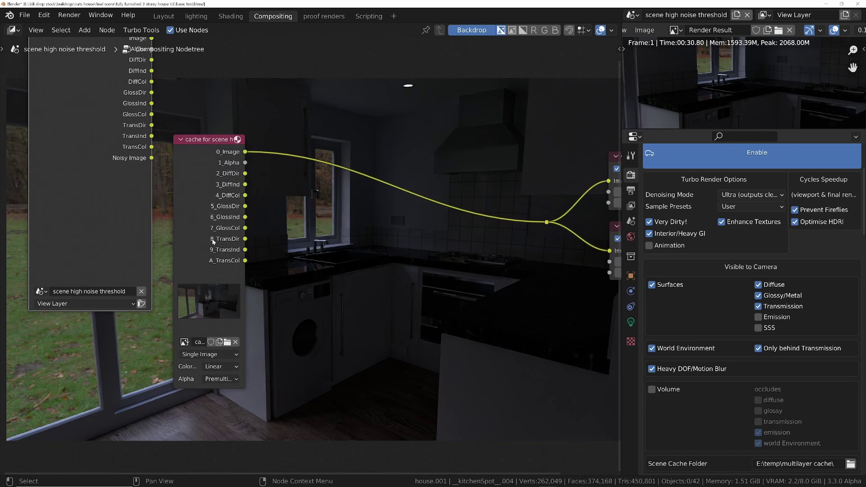
{"action": "middle_click_drag", "start_coordinate": [195, 187], "coordinate": [223, 279]}
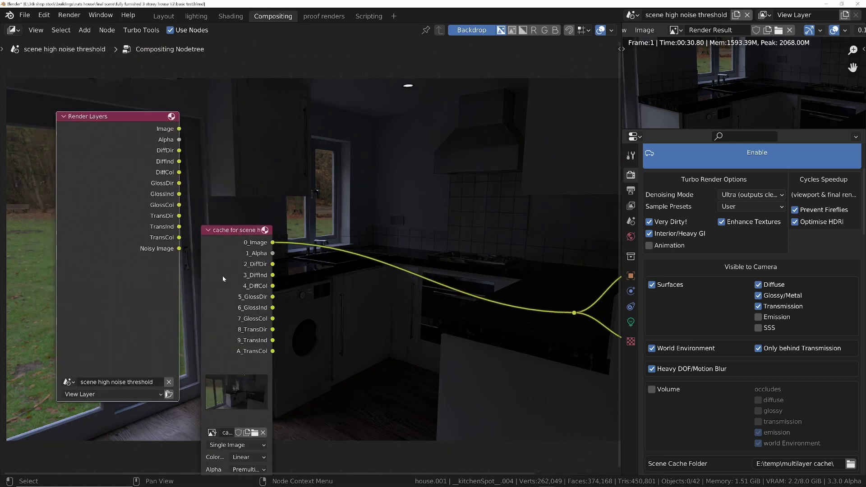
- Compare the Render Layers diffuse passes with the cache node's diffuse passes in the Viewer, and reconnect the Viewer to the combined image
{"action": "left_click", "coordinate": [179, 156], "text": "ctrl+shift"}
{"action": "left_click", "coordinate": [180, 168], "text": "ctrl+shift"}
{"action": "left_click", "coordinate": [179, 173], "text": "ctrl+shift"}
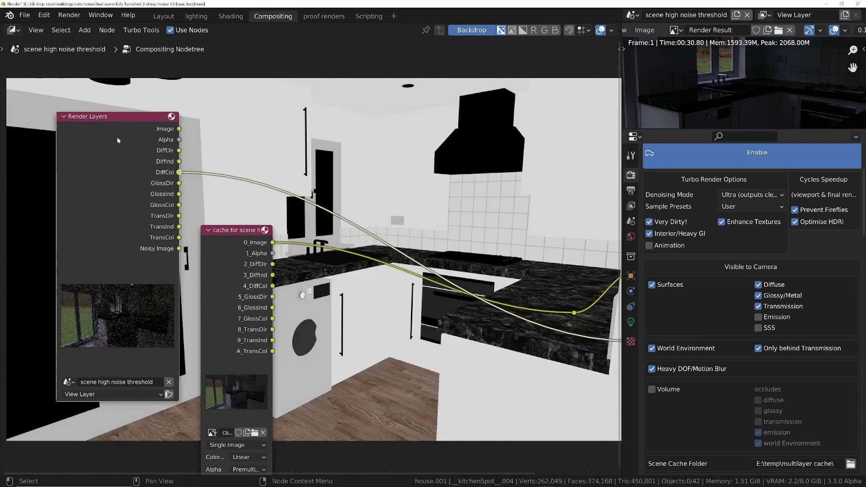
{"action": "left_click", "coordinate": [270, 267], "text": "ctrl+shift"}
{"action": "left_click", "coordinate": [273, 283], "text": "ctrl+shift"}
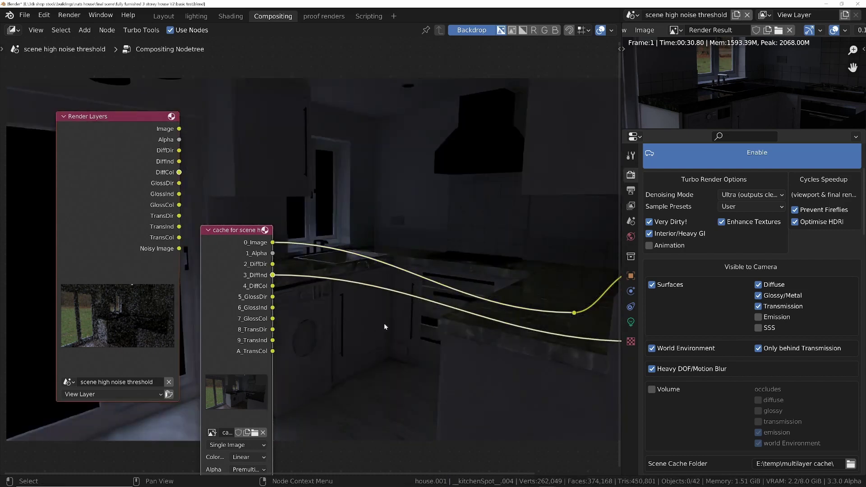
{"action": "left_click", "coordinate": [573, 313], "text": "ctrl+shift"}
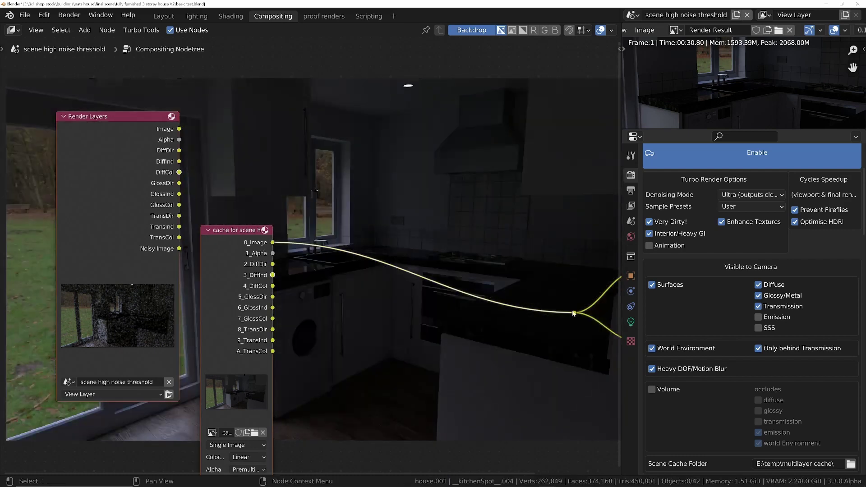
- Switch to File Explorer and open the render_layers folder inside the multilayer cache folder
{"action": "scroll", "coordinate": [324, 299], "scroll_direction": "down", "scroll_amount": 4}
{"action": "key", "text": "alt+Tab"}
{"action": "key", "text": "alt+Tab"}
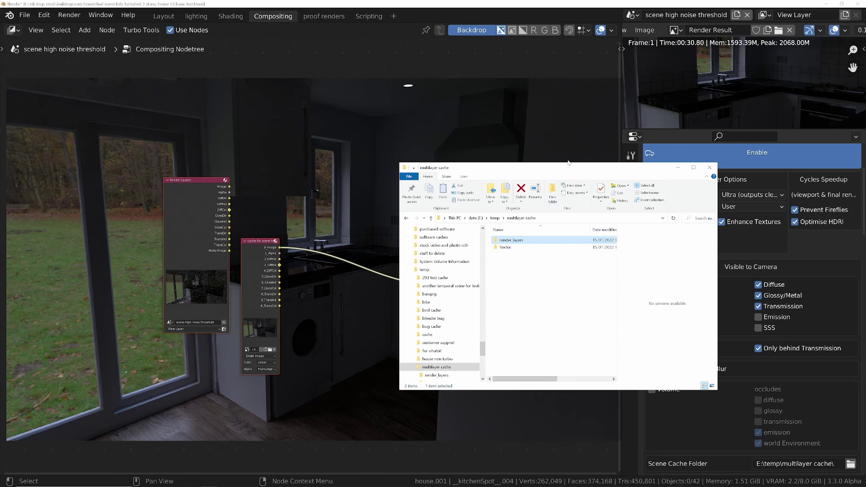
{"action": "left_click_drag", "start_coordinate": [569, 164], "coordinate": [329, 191]}
{"action": "scroll", "coordinate": [789, 460], "scroll_direction": "down", "scroll_amount": 5}
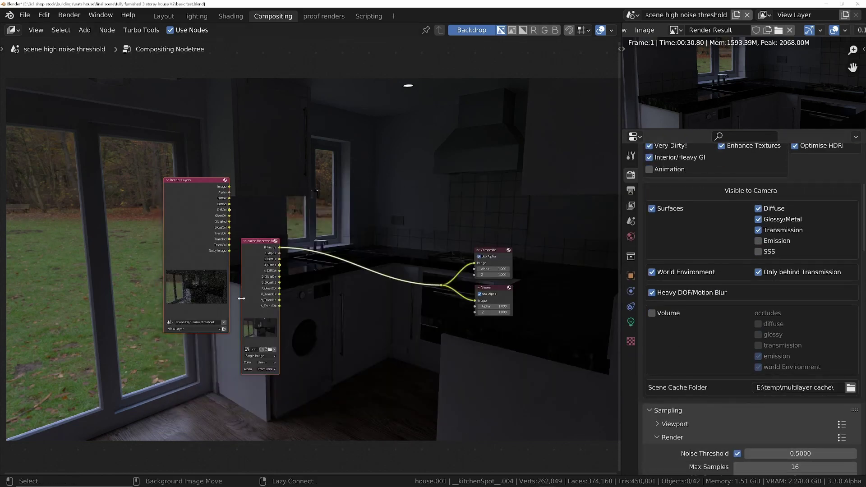
{"action": "key", "text": "alt+Tab"}
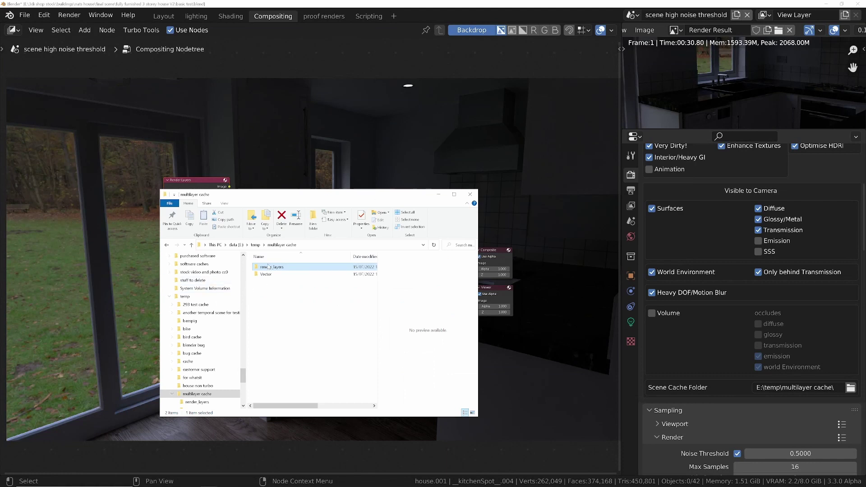
{"action": "double_click", "coordinate": [268, 267]}
{"action": "left_click", "coordinate": [269, 267]}
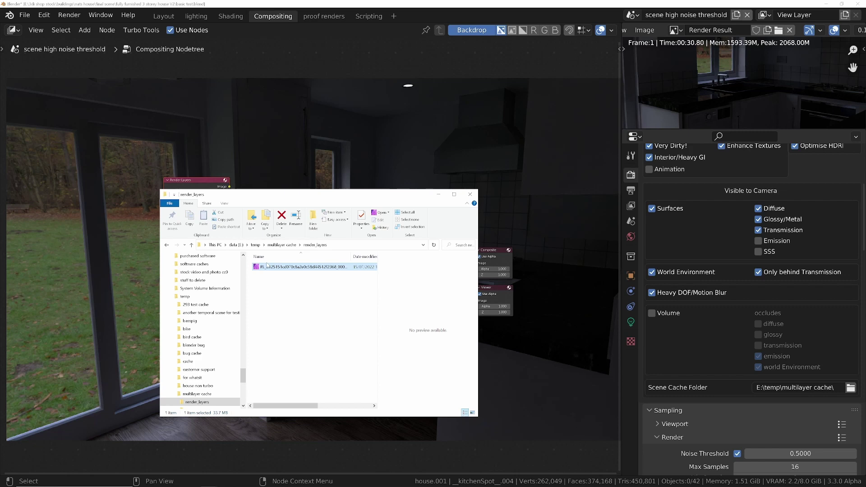
- Import the cached EXR file from render_layers into the compositor as an image node and preview its 2_DiffDir pass
{"action": "left_click_drag", "start_coordinate": [266, 266], "coordinate": [79, 234]}
{"action": "scroll", "coordinate": [100, 260], "scroll_direction": "up", "scroll_amount": 4}
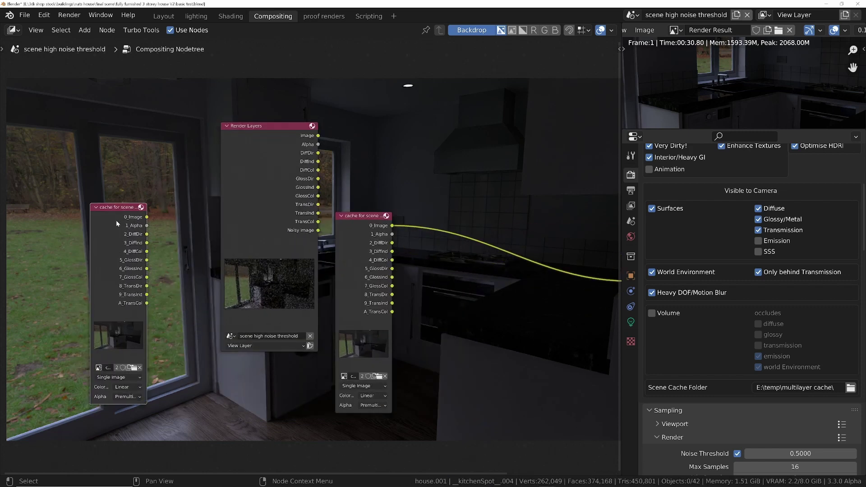
{"action": "left_click", "coordinate": [149, 224], "text": "ctrl+shift"}
{"action": "left_click", "coordinate": [147, 237], "text": "ctrl+shift"}
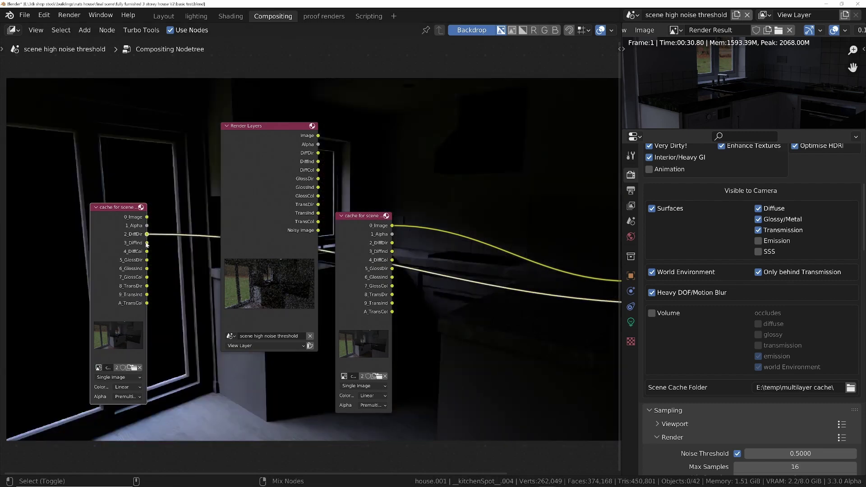
- Maximize the node editor and preview the imported cache node's passes one after another up to 8_TransDir in the Viewer
{"action": "middle_click_drag", "start_coordinate": [382, 167], "coordinate": [382, 257]}
{"action": "key", "text": "ctrl+space"}
{"action": "scroll", "coordinate": [548, 246], "scroll_direction": "down", "scroll_amount": 2}
{"action": "middle_click_drag", "start_coordinate": [275, 317], "coordinate": [69, 319]}
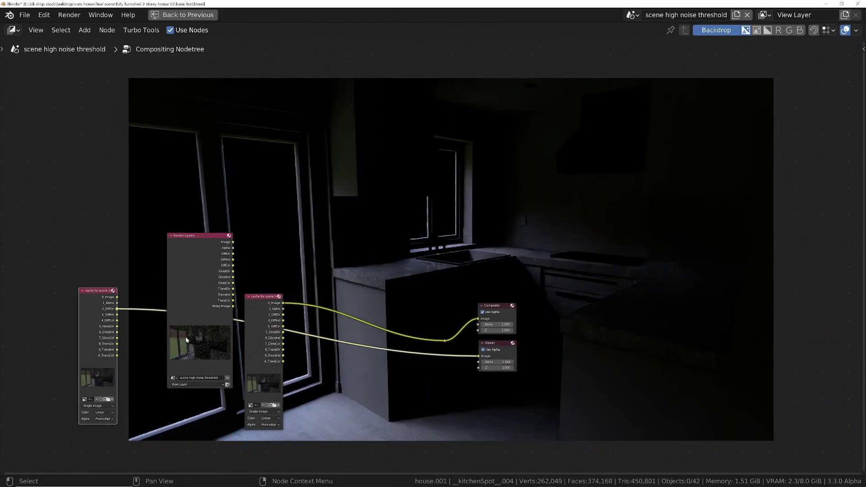
{"action": "left_click", "coordinate": [93, 295], "text": "ctrl+shift"}
{"action": "left_click", "coordinate": [93, 295], "text": "ctrl+shift"}
{"action": "left_click", "coordinate": [93, 295], "text": "ctrl+shift"}
{"action": "left_click", "coordinate": [93, 295], "text": "ctrl+shift"}
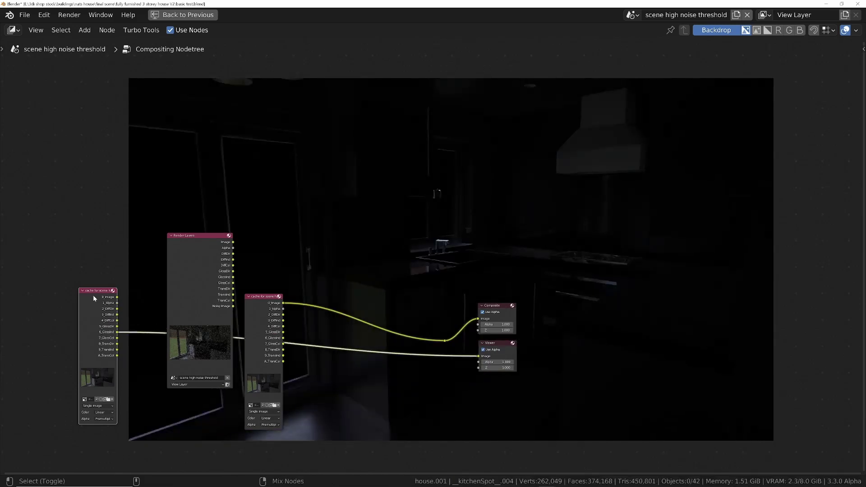
{"action": "left_click", "coordinate": [93, 295], "text": "ctrl+shift"}
{"action": "left_click", "coordinate": [93, 295], "text": "ctrl+shift"}
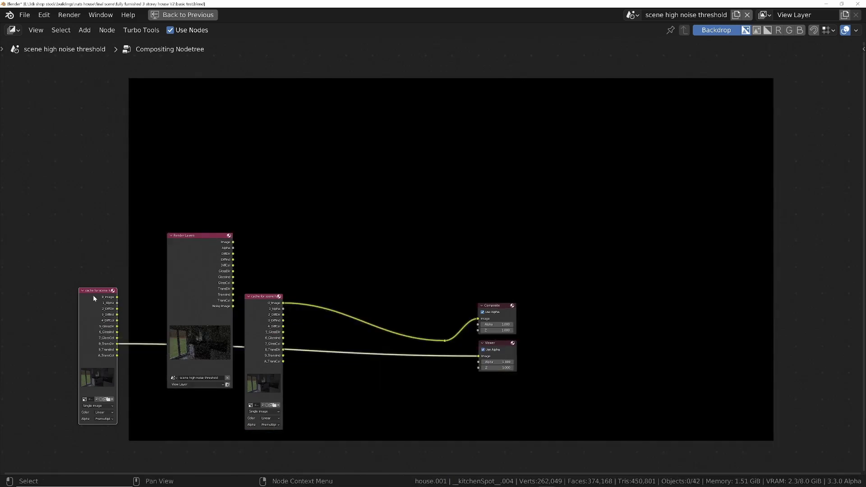
- Preview the Render Layers passes in the Viewer, then remove the imported cache node and restore the Viewer's connection to the combined image
{"action": "left_click", "coordinate": [212, 251], "text": "ctrl+shift"}
{"action": "left_click", "coordinate": [212, 251], "text": "ctrl+shift"}
{"action": "left_click", "coordinate": [212, 251], "text": "ctrl+shift"}
{"action": "left_click", "coordinate": [212, 250], "text": "ctrl+shift"}
{"action": "left_click", "coordinate": [212, 251], "text": "ctrl+shift"}
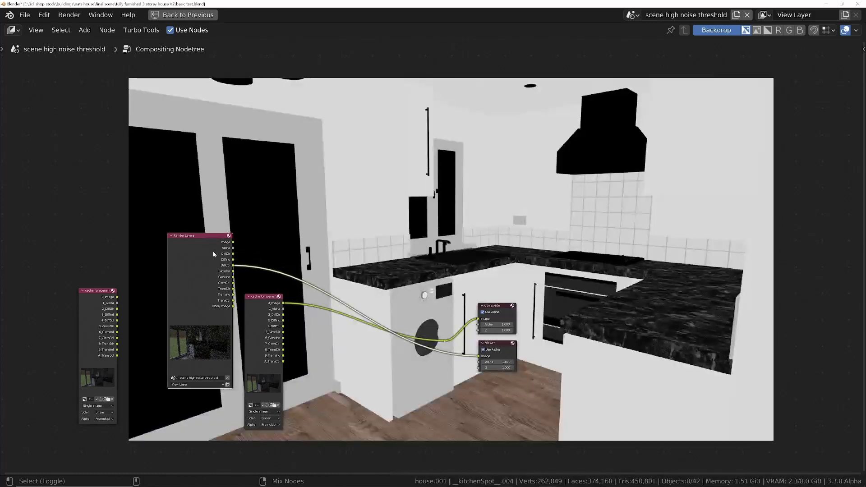
{"action": "left_click", "coordinate": [200, 264], "text": "ctrl+shift"}
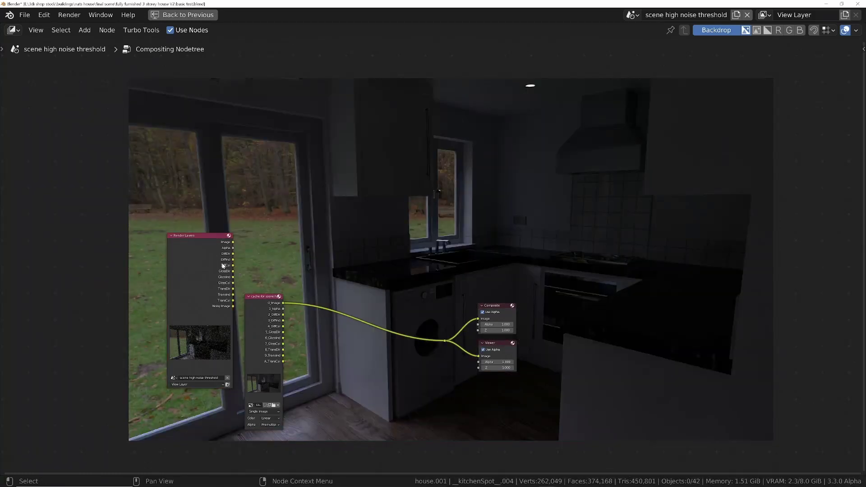
- Check the cached EXR file in File Explorer's render_layers folder and return to the compositor in Blender
{"action": "key", "text": "alt+Tab"}
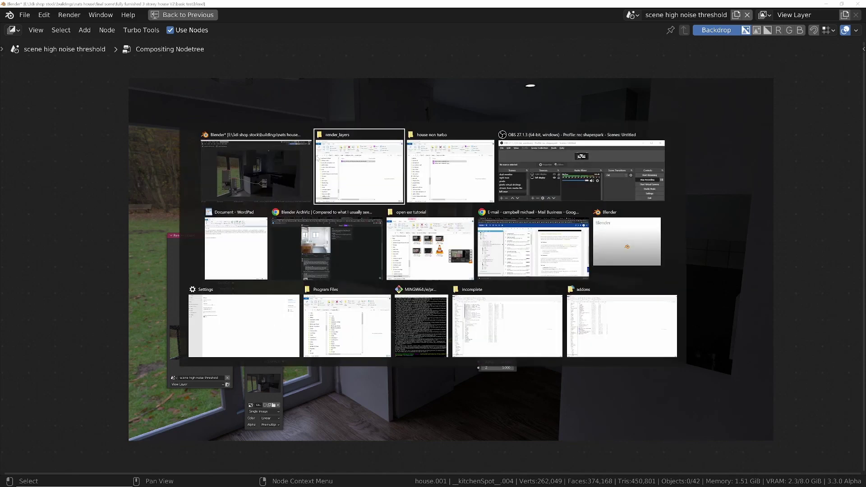
{"action": "left_click", "coordinate": [363, 170]}
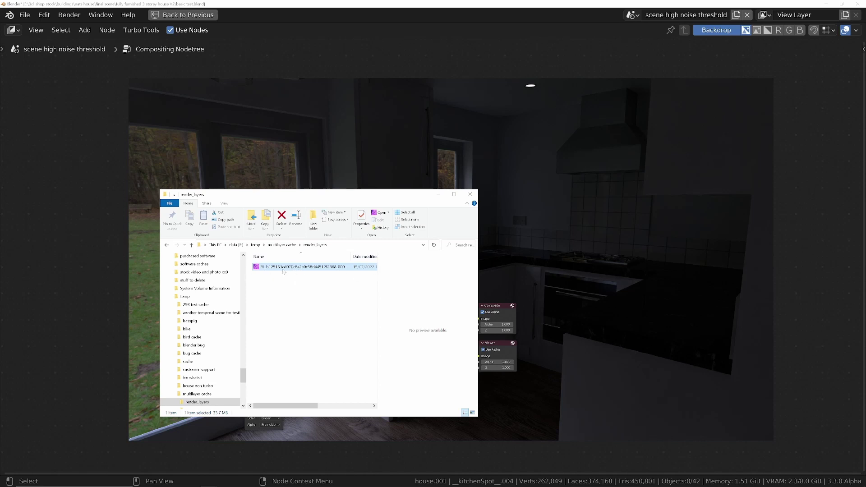
{"action": "left_click", "coordinate": [439, 194]}
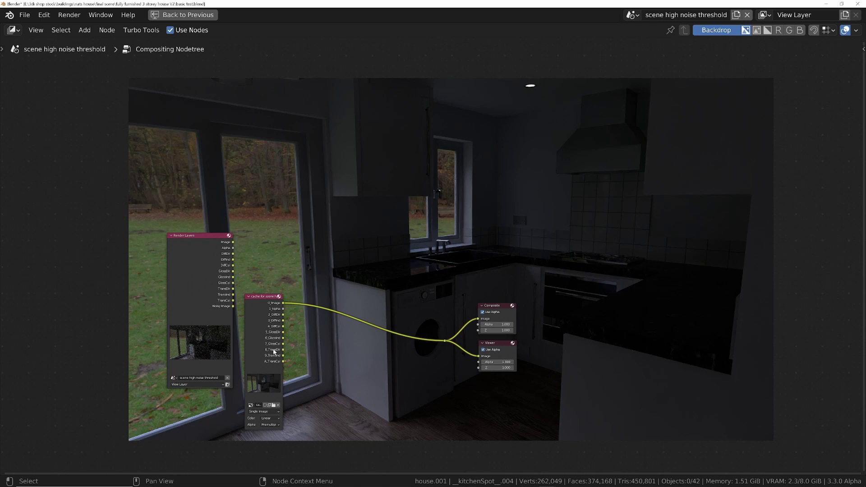
{"action": "scroll", "coordinate": [270, 341], "scroll_direction": "down", "scroll_amount": 2, "text": "shift"}
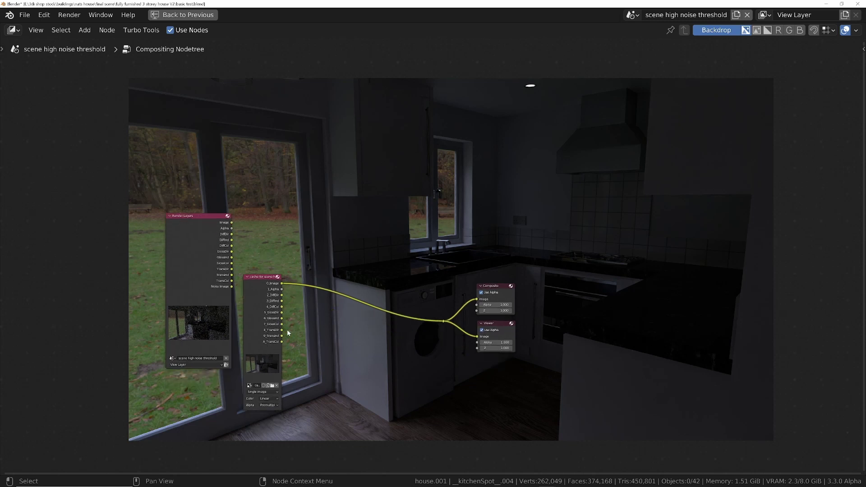
{"action": "key", "text": "alt+Tab"}
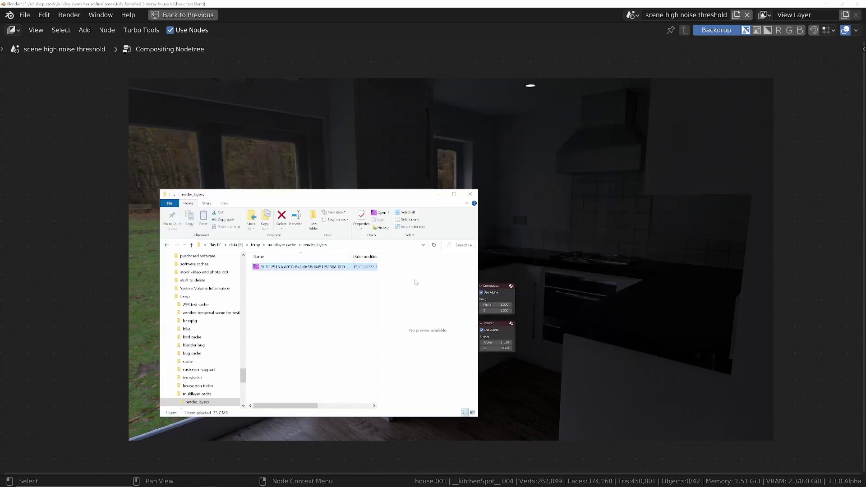
{"action": "key", "text": "alt+Tab"}
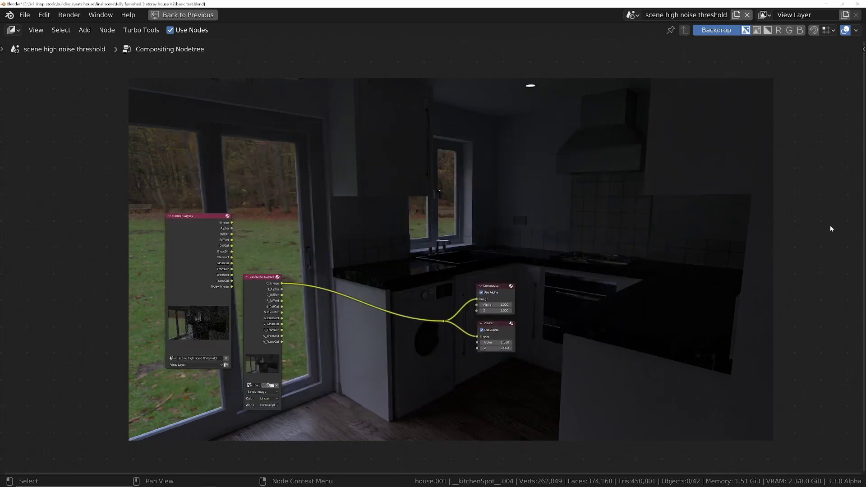
- Restore the editor layout, inspect the saved JPEG as a thumbnail in the output path's house non turbo folder, and close the file browser
{"action": "left_click", "coordinate": [183, 15]}
{"action": "left_click", "coordinate": [632, 190]}
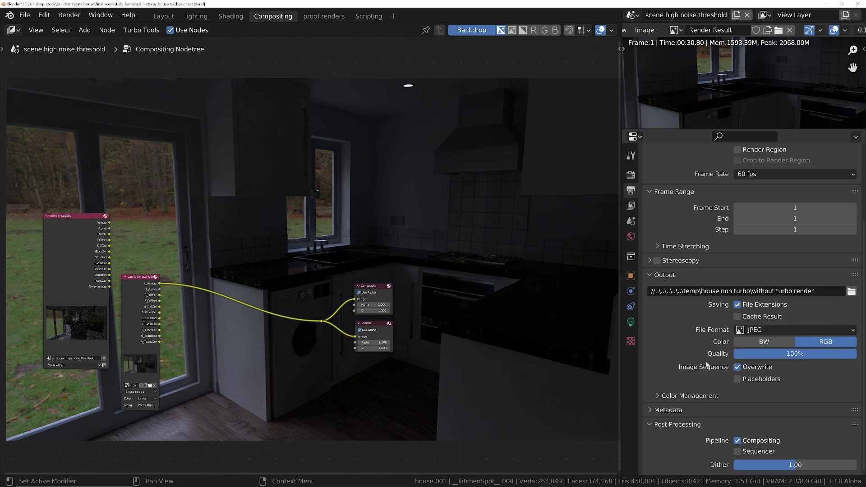
{"action": "left_click", "coordinate": [850, 291]}
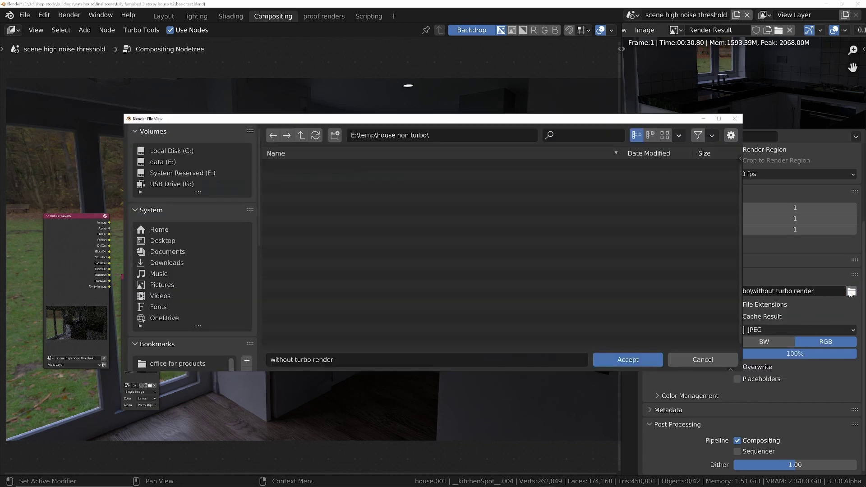
{"action": "left_click", "coordinate": [330, 167]}
{"action": "left_click", "coordinate": [664, 135]}
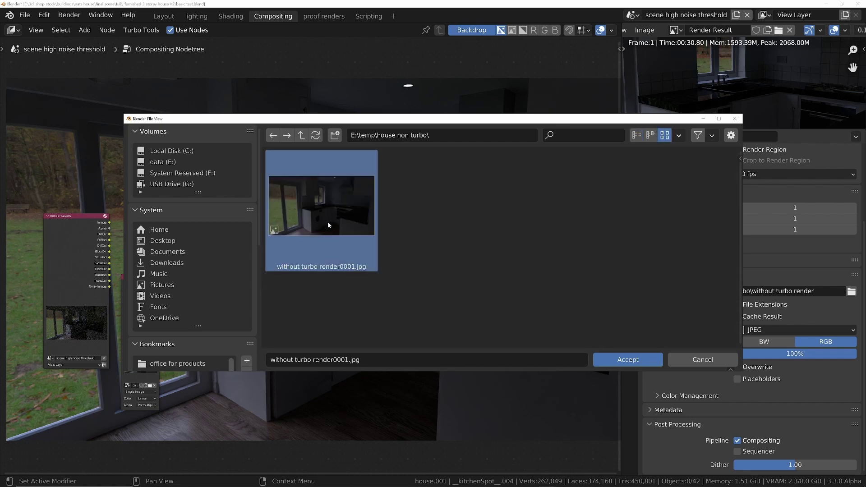
{"action": "left_click", "coordinate": [703, 118]}
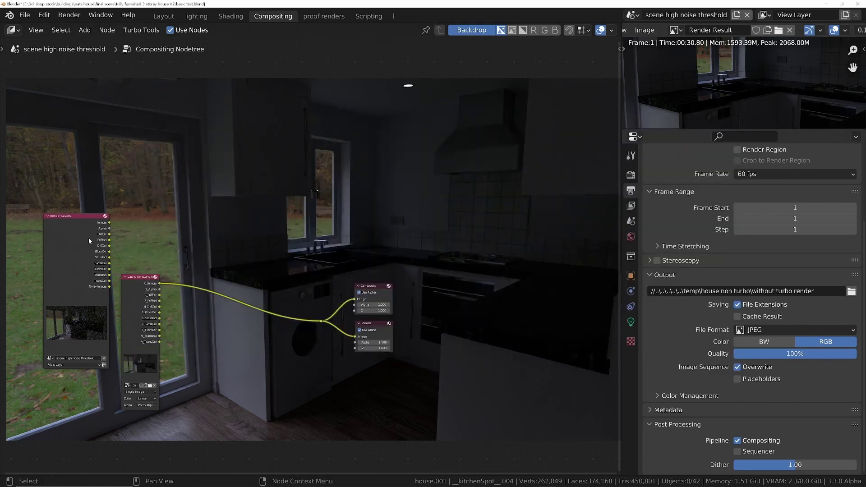
{"action": "scroll", "coordinate": [159, 168], "scroll_direction": "up", "scroll_amount": 2}
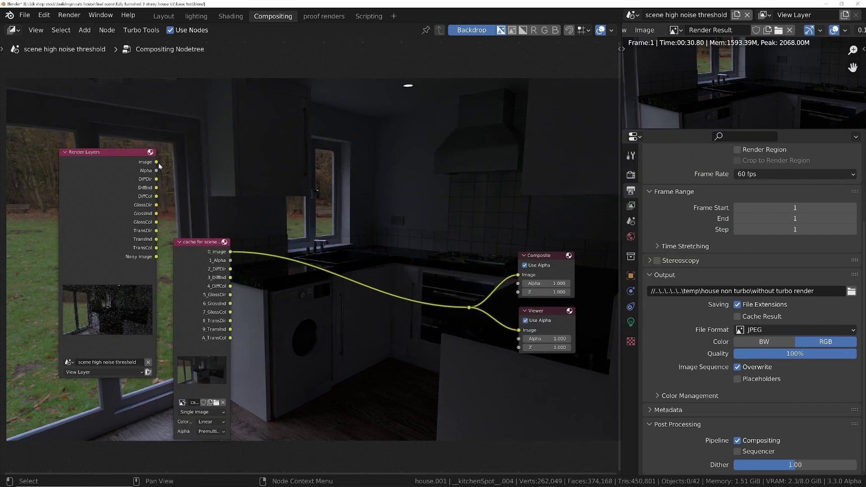